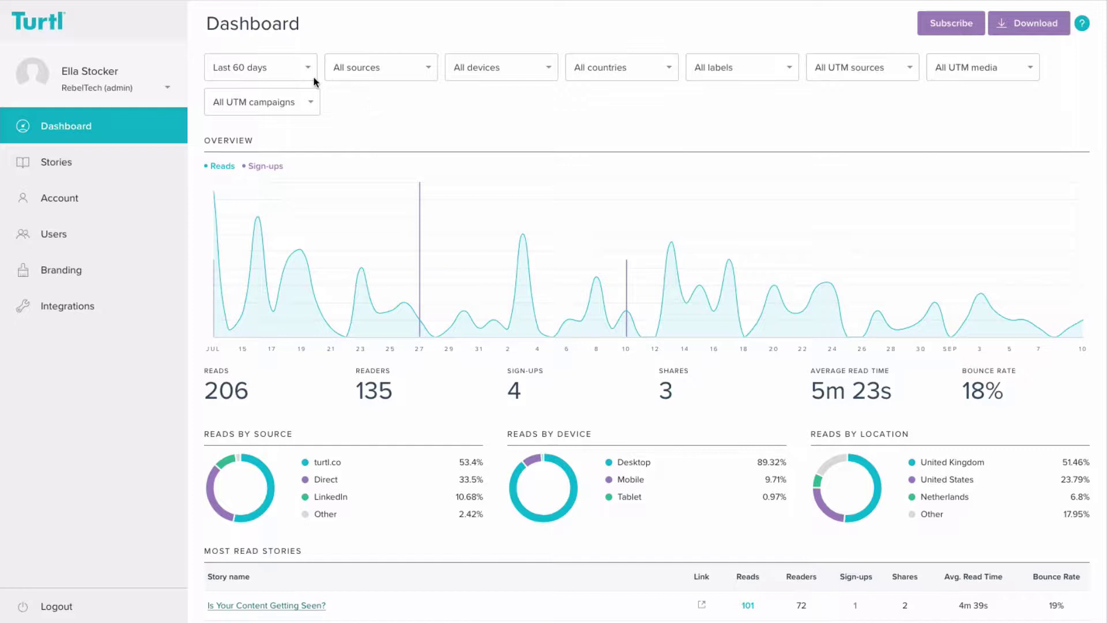
pyautogui.click(298, 75)
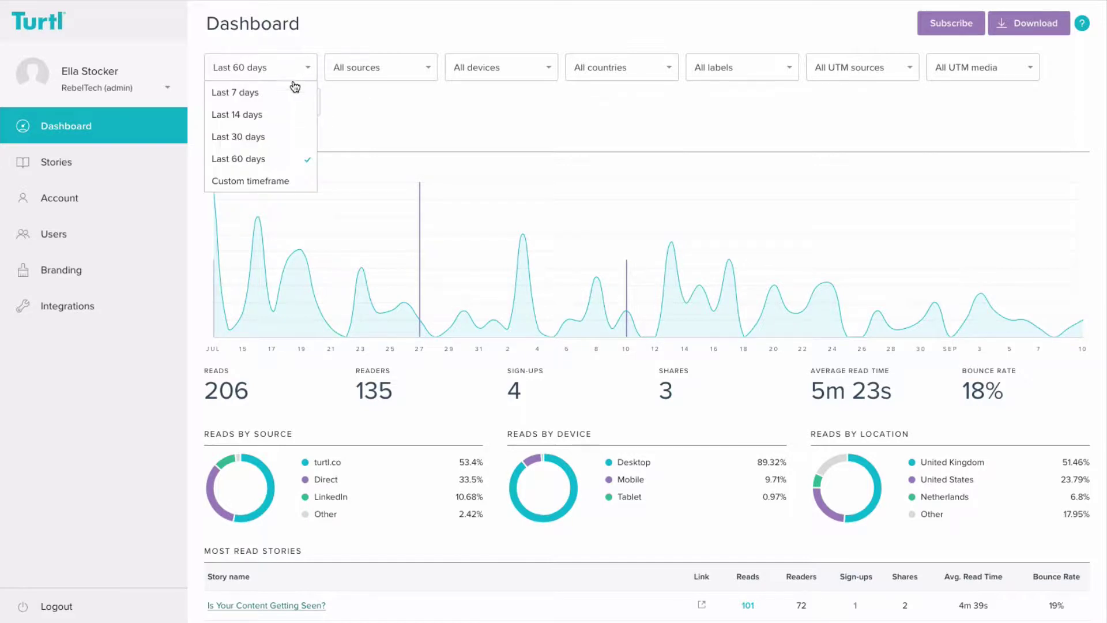
pyautogui.click(293, 115)
pyautogui.click(511, 76)
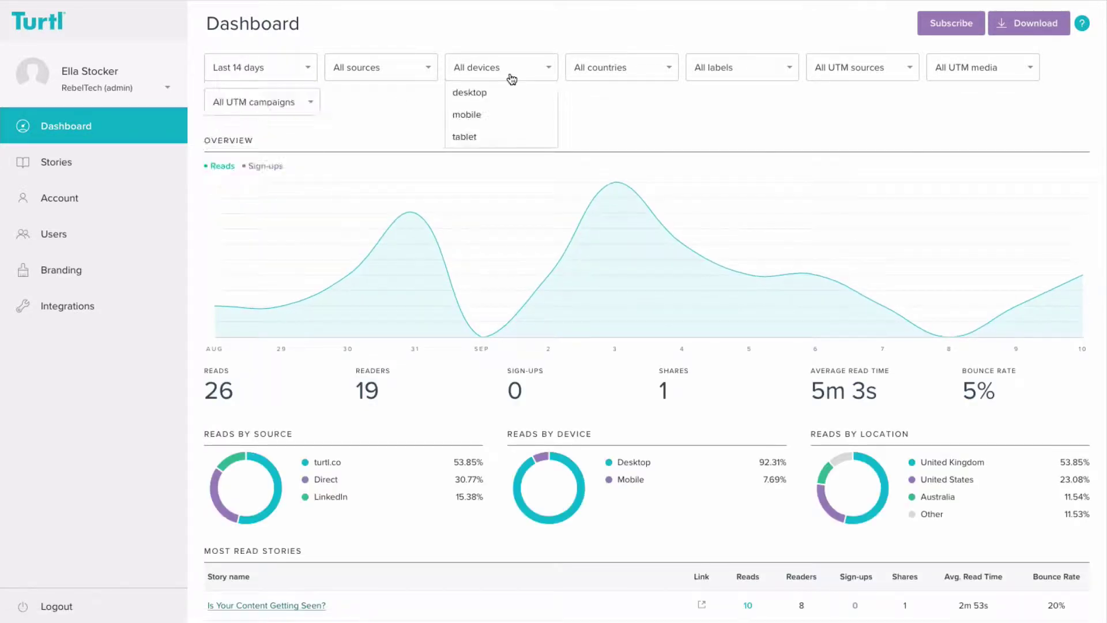
pyautogui.click(508, 113)
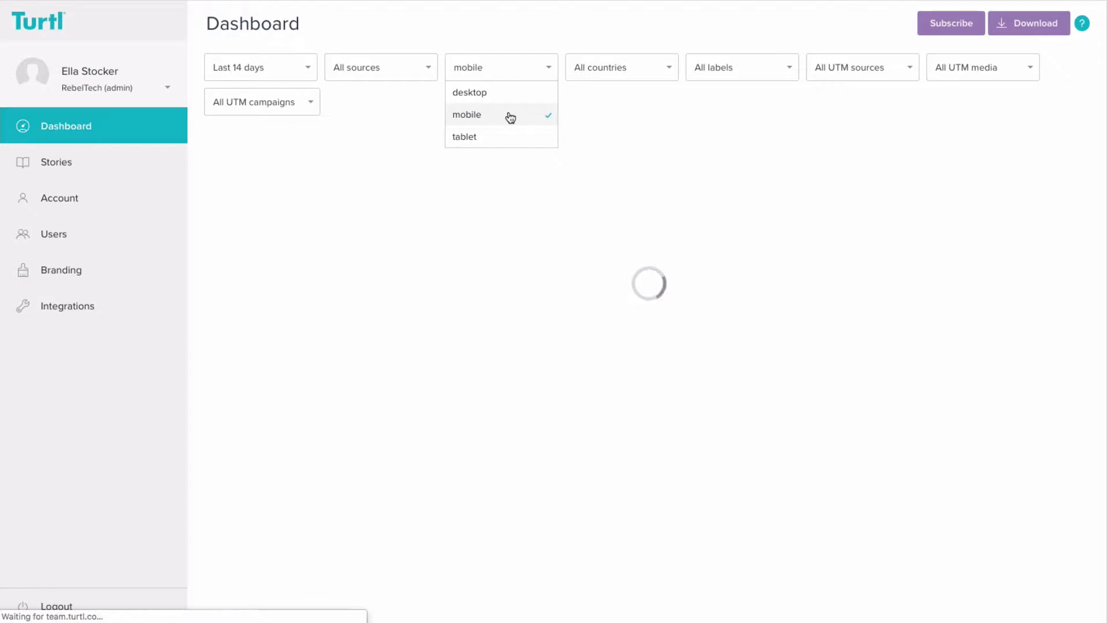
pyautogui.click(614, 108)
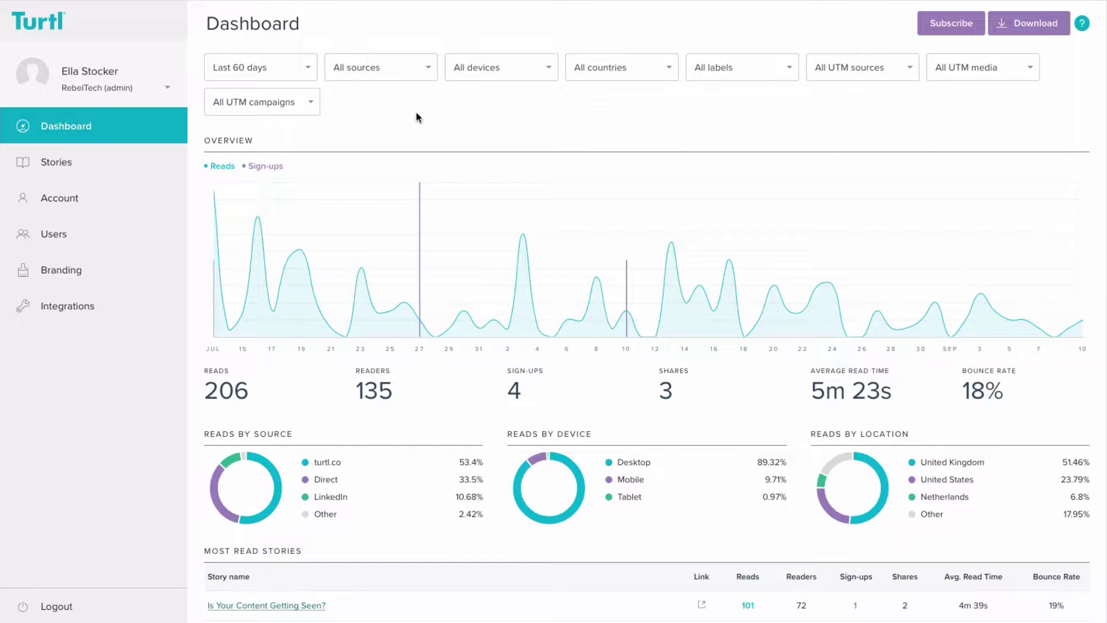
# Subscribe the dashboard to weekly email summary reports sent every Monday morning.
pyautogui.click(926, 27)
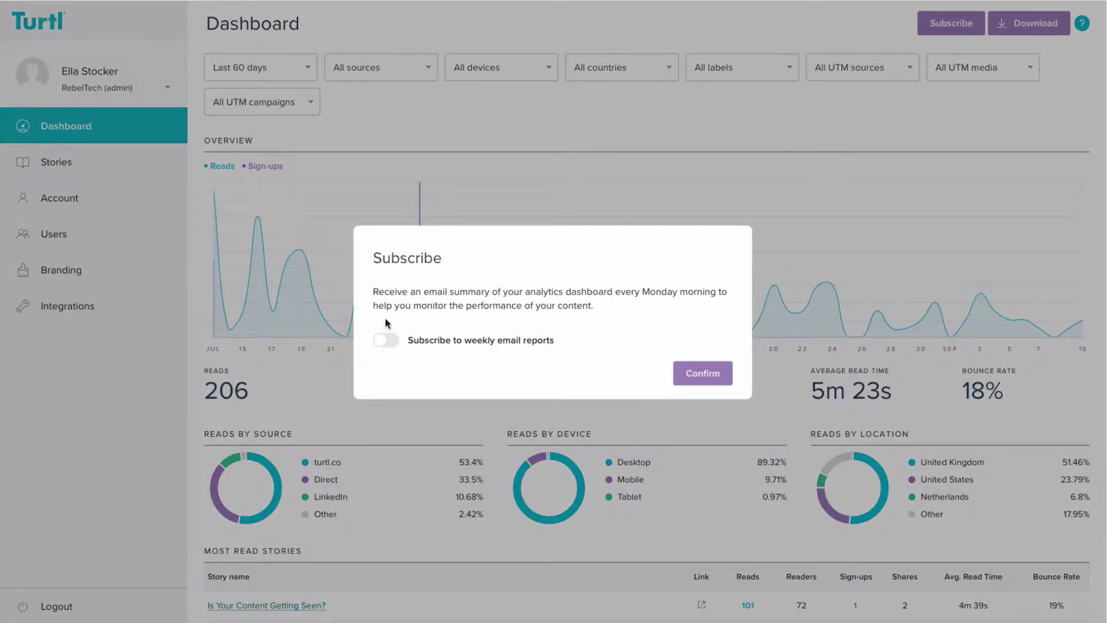
pyautogui.click(396, 341)
pyautogui.click(709, 373)
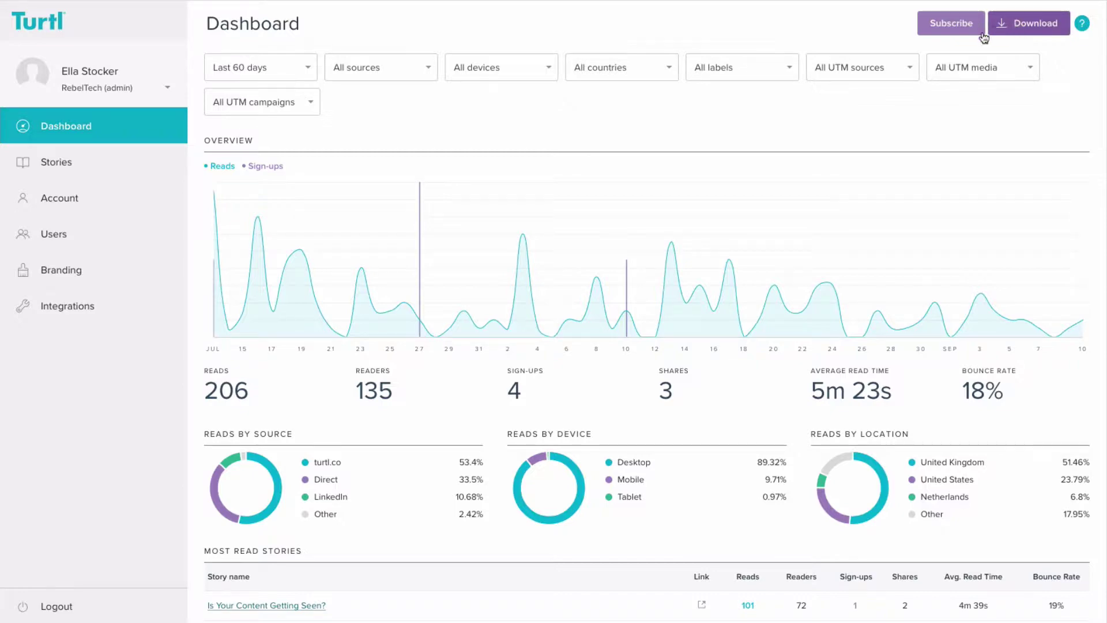
# Open the 'Is Your Content Getting Seen?' story dashboard from the Most Read Stories list.
pyautogui.scroll(-2, 759, 181)
pyautogui.scroll(-1, 758, 183)
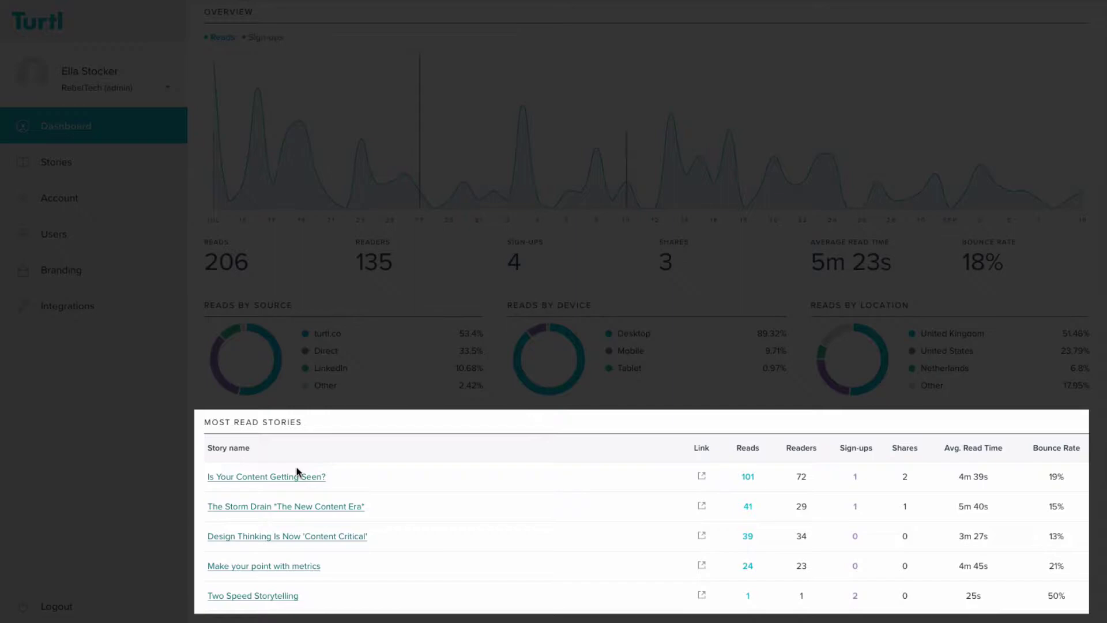
pyautogui.click(295, 478)
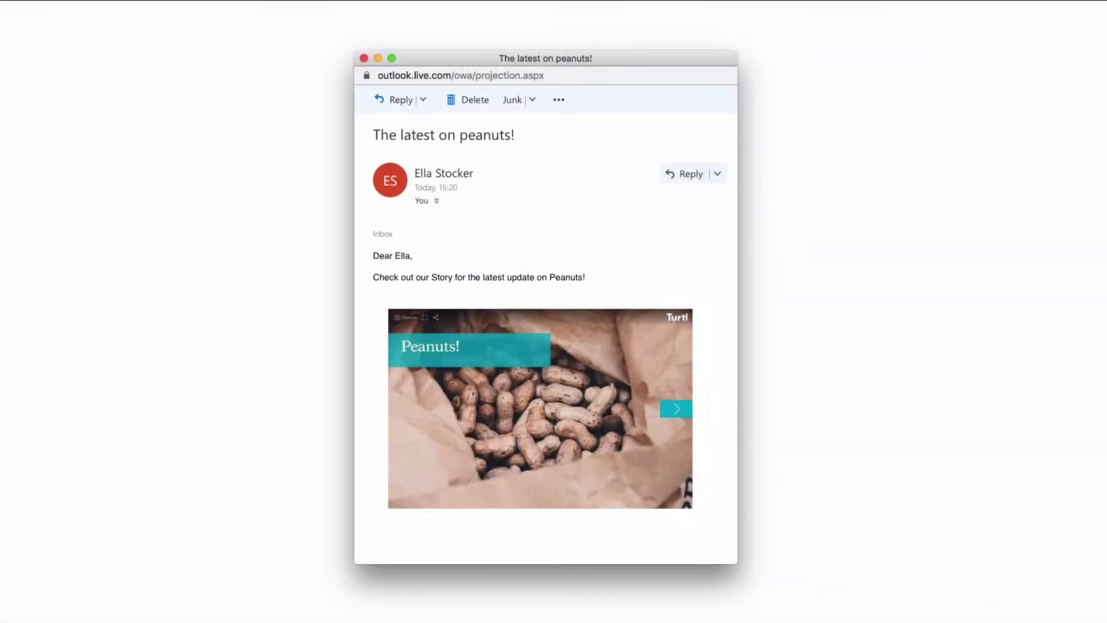
# Open the Peanuts story from its preview image in 'The latest on peanuts!' email.
pyautogui.click(534, 362)
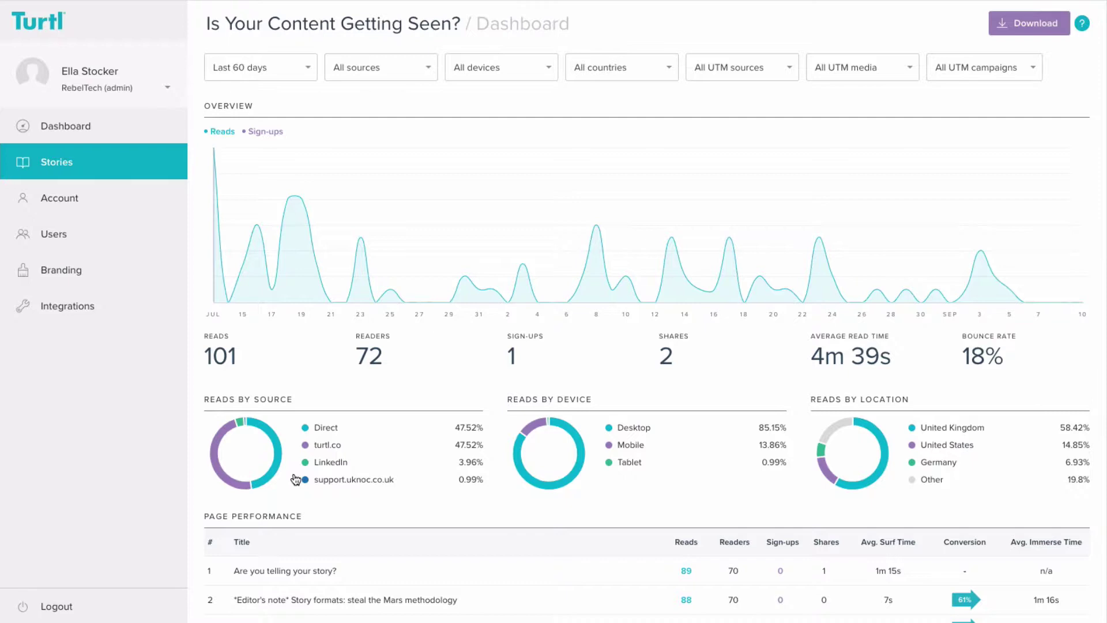
# Scroll the story dashboard down to the seven-page Page Performance table.
pyautogui.scroll(-4, 295, 478)
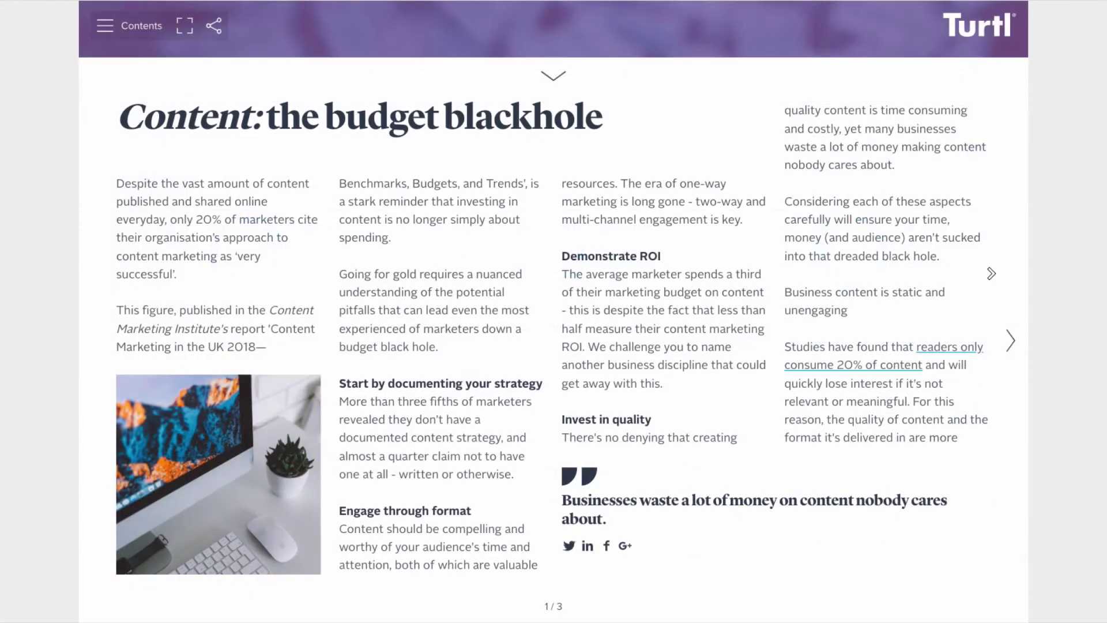
# Turn 'Content: the budget blackhole' to page 2 of 3, with its video and infographic.
pyautogui.press('Right')
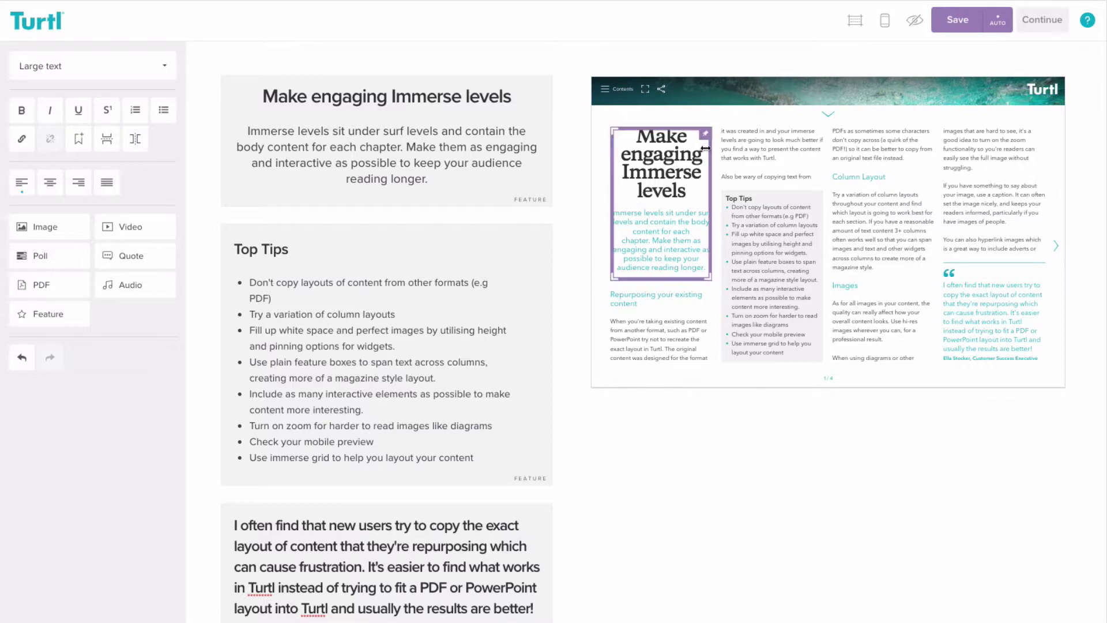
# Widen the title to full page width and the quote block, then add a laptop image after Column Layout.
pyautogui.moveTo(706, 158); pyautogui.dragTo(1045, 158)
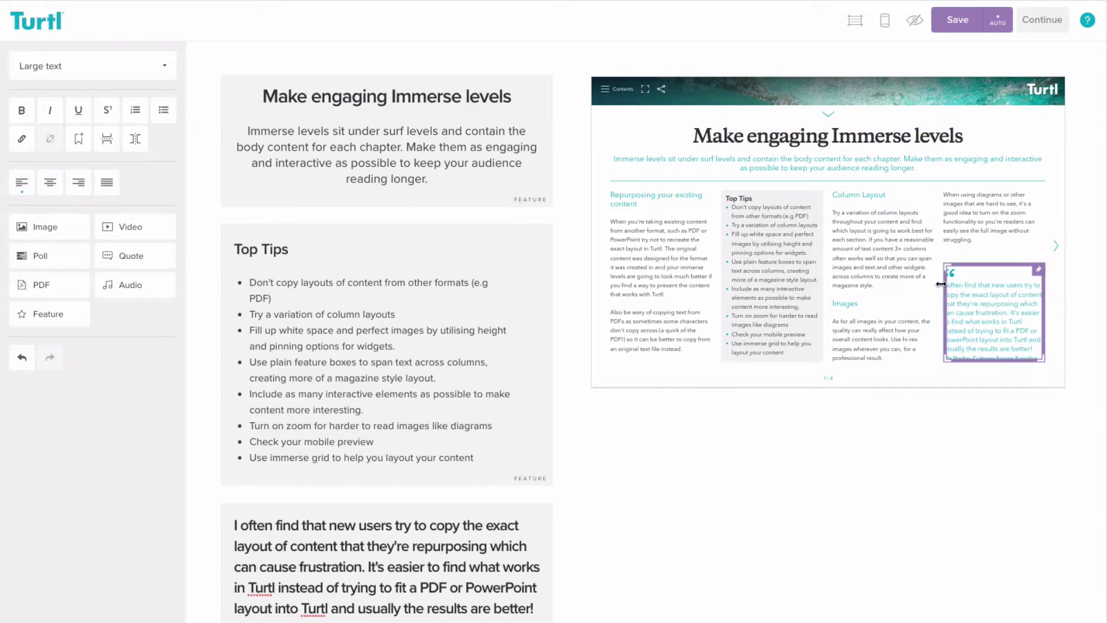
pyautogui.moveTo(944, 275); pyautogui.dragTo(828, 276)
pyautogui.scroll(-7, 395, 447)
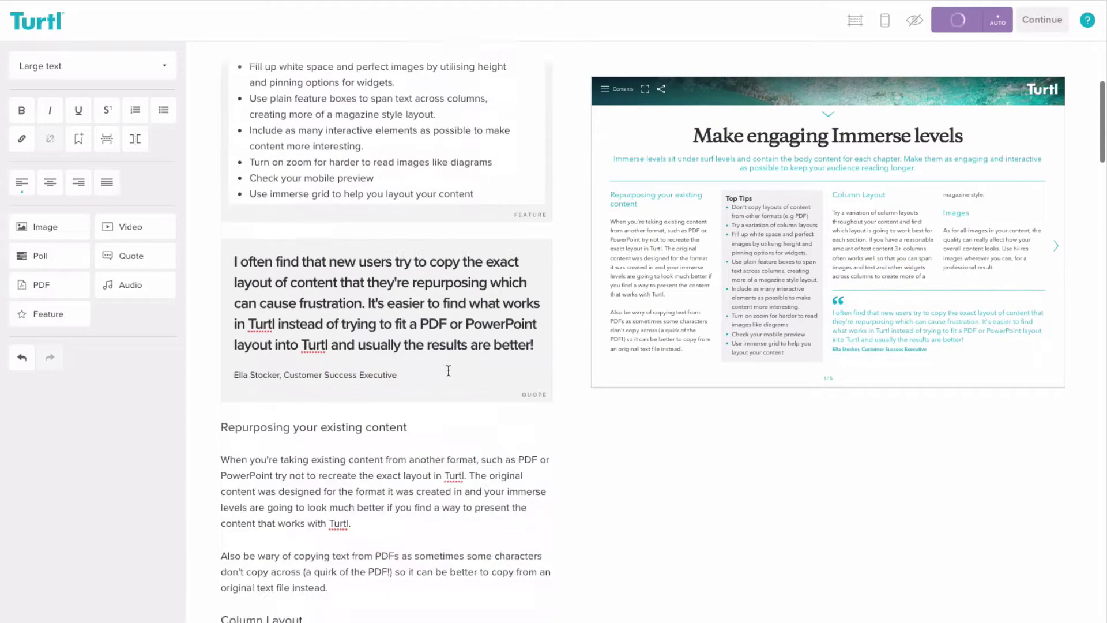
pyautogui.click(353, 477)
pyautogui.press('Return')
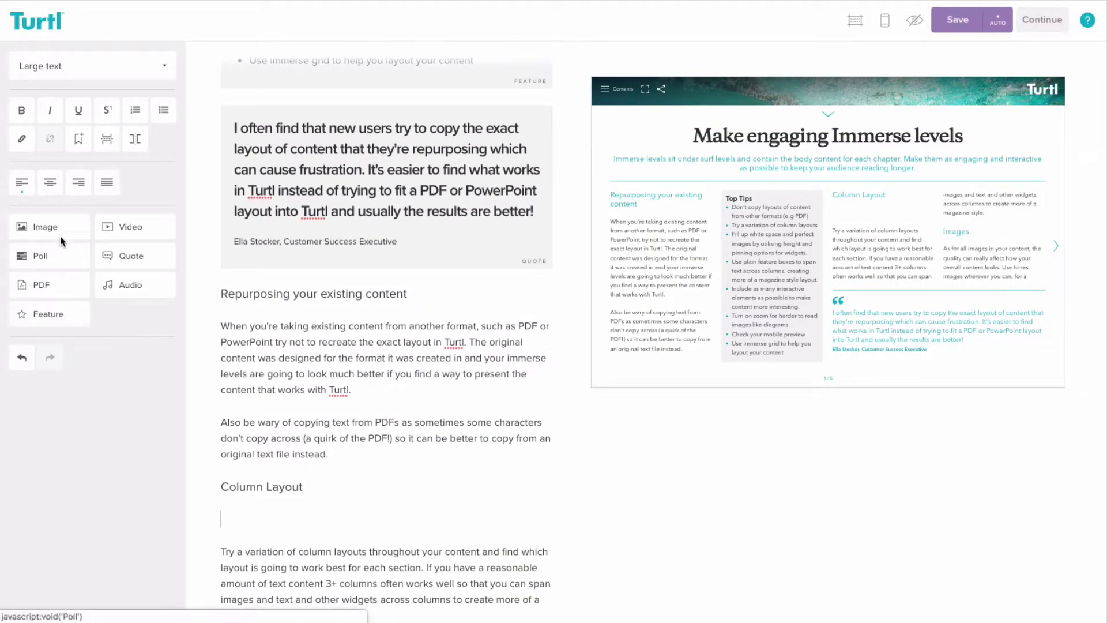
pyautogui.click(57, 231)
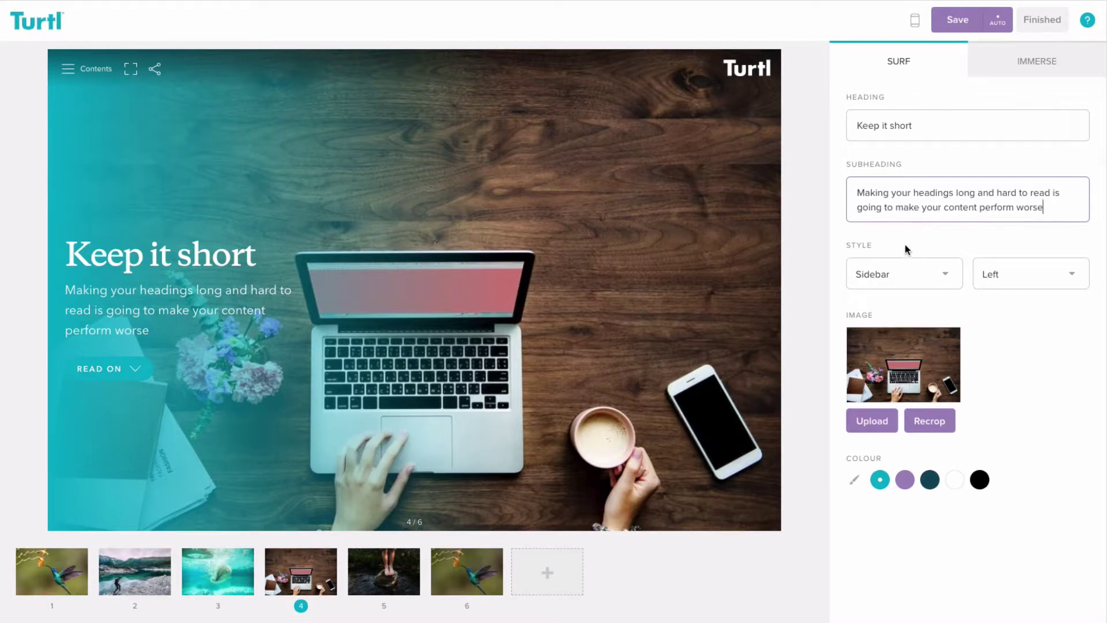
# Switch the 'Keep it short' slide to the Inset style.
pyautogui.click(901, 272)
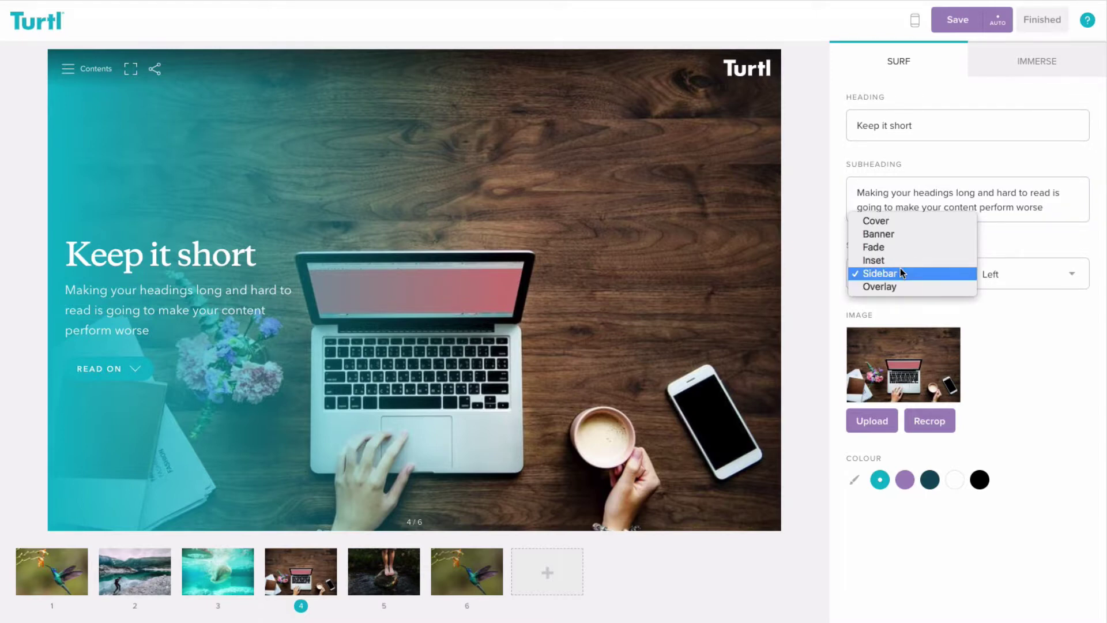
pyautogui.click(900, 259)
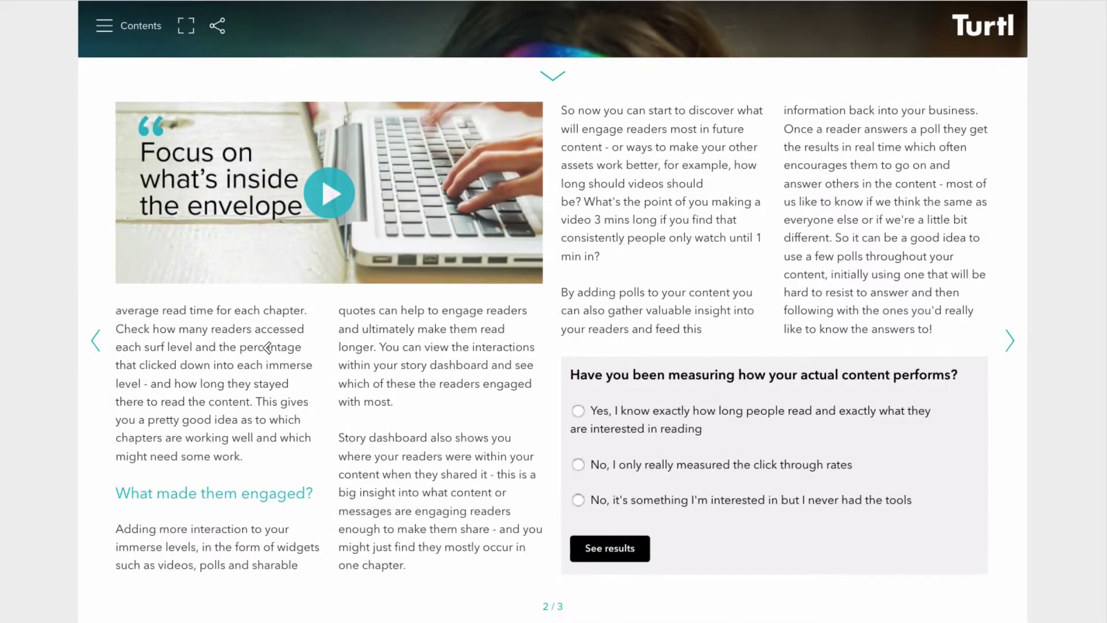
# Play the video embedded in the story page.
pyautogui.click(321, 209)
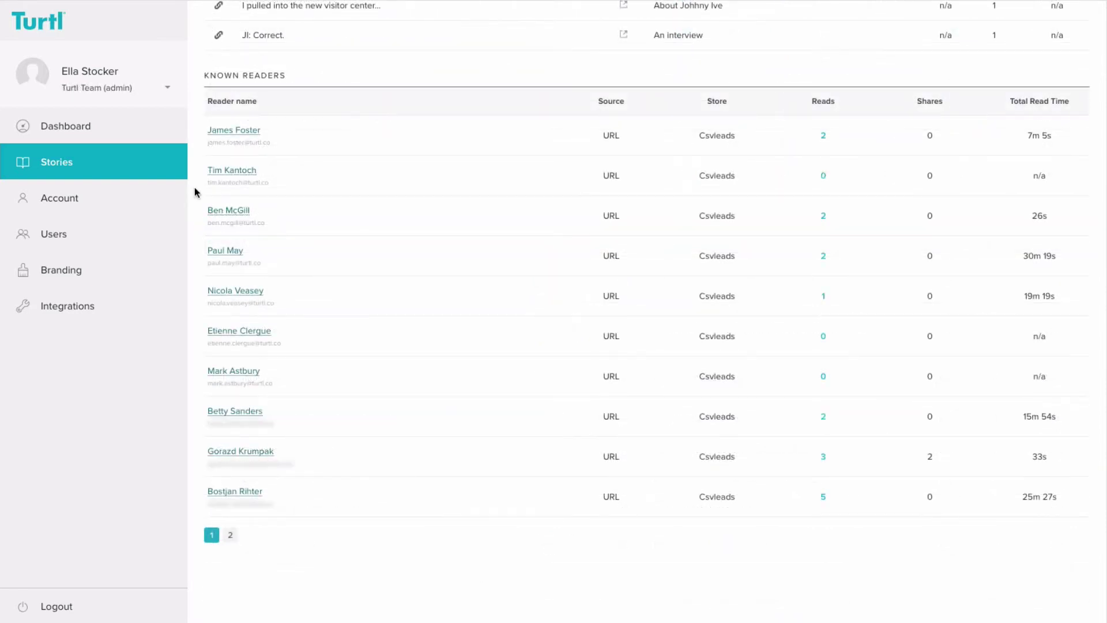
pyautogui.click(230, 132)
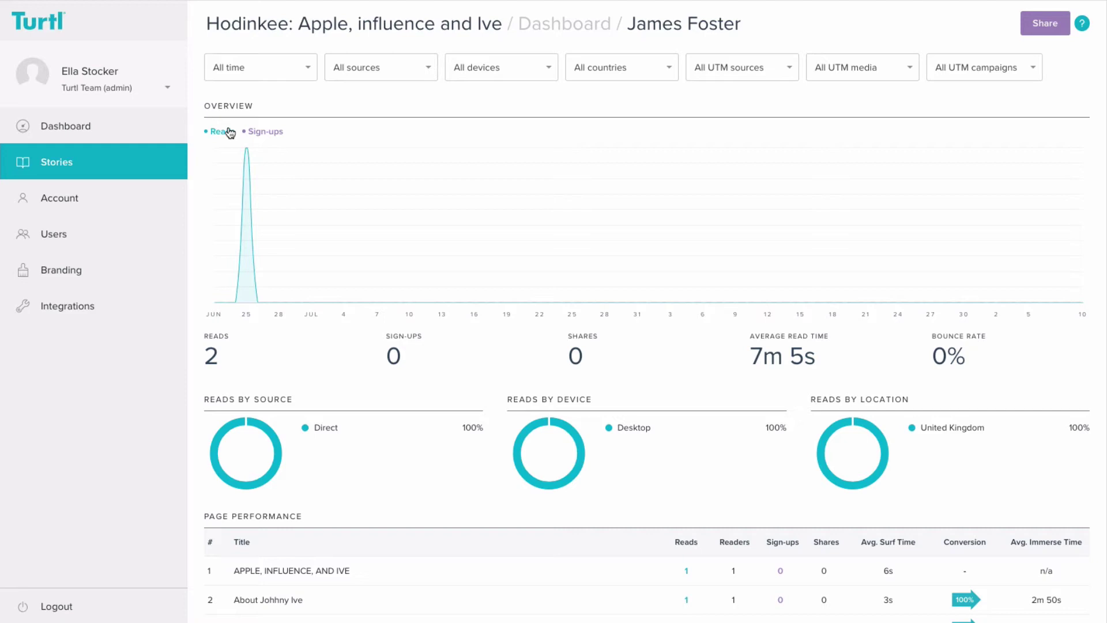
pyautogui.scroll(-5, 229, 131)
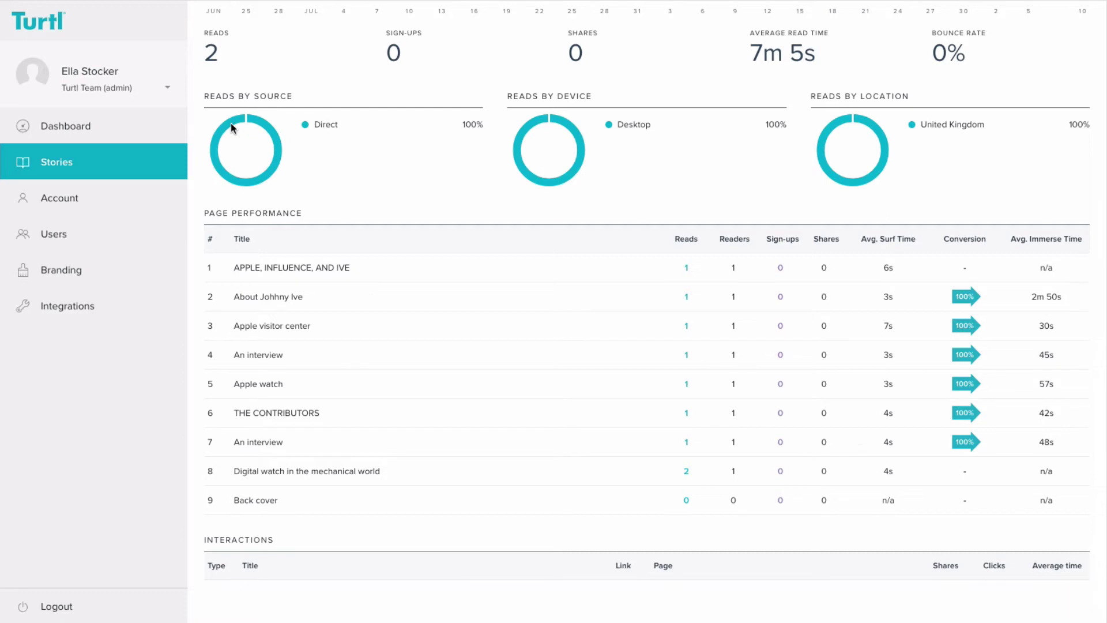
pyautogui.scroll(4, 231, 123)
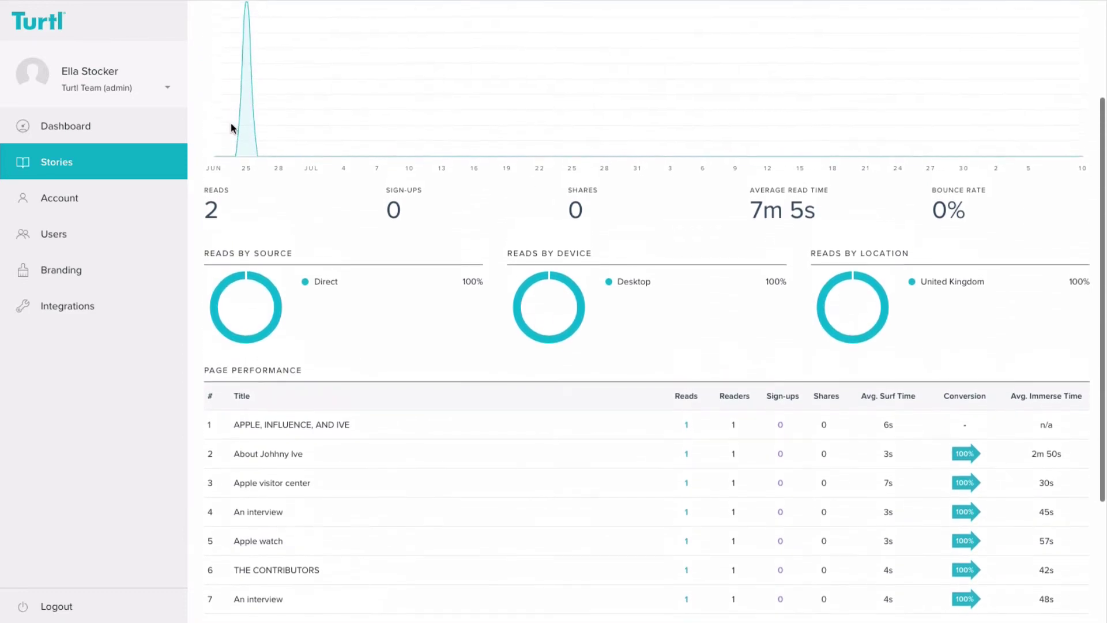
pyautogui.scroll(1, 231, 128)
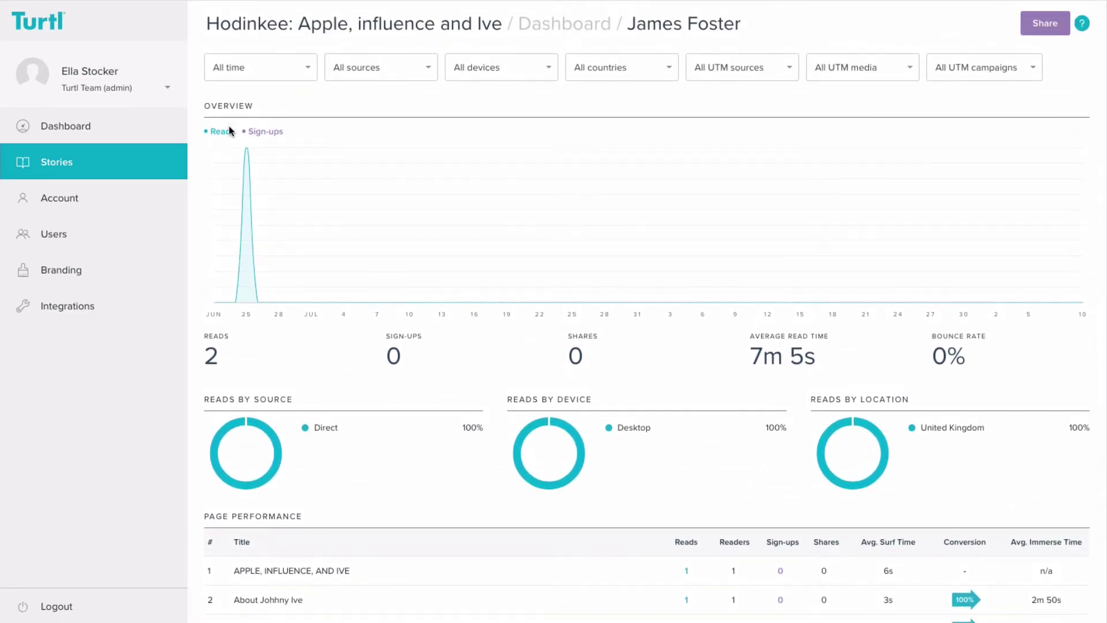
pyautogui.scroll(-15, 211, 533)
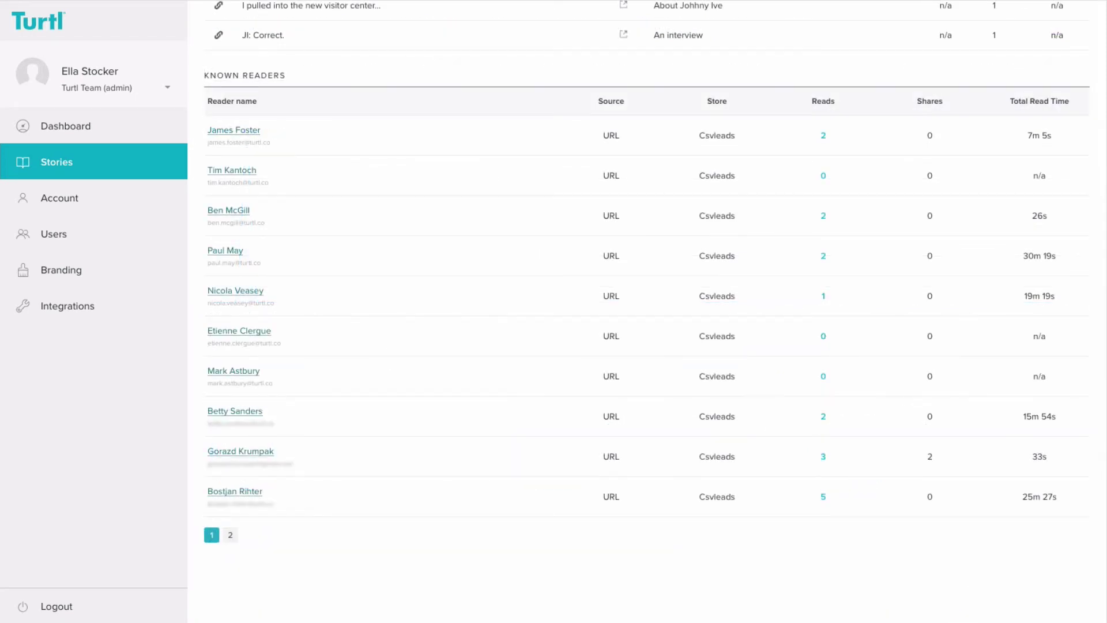
pyautogui.click(230, 535)
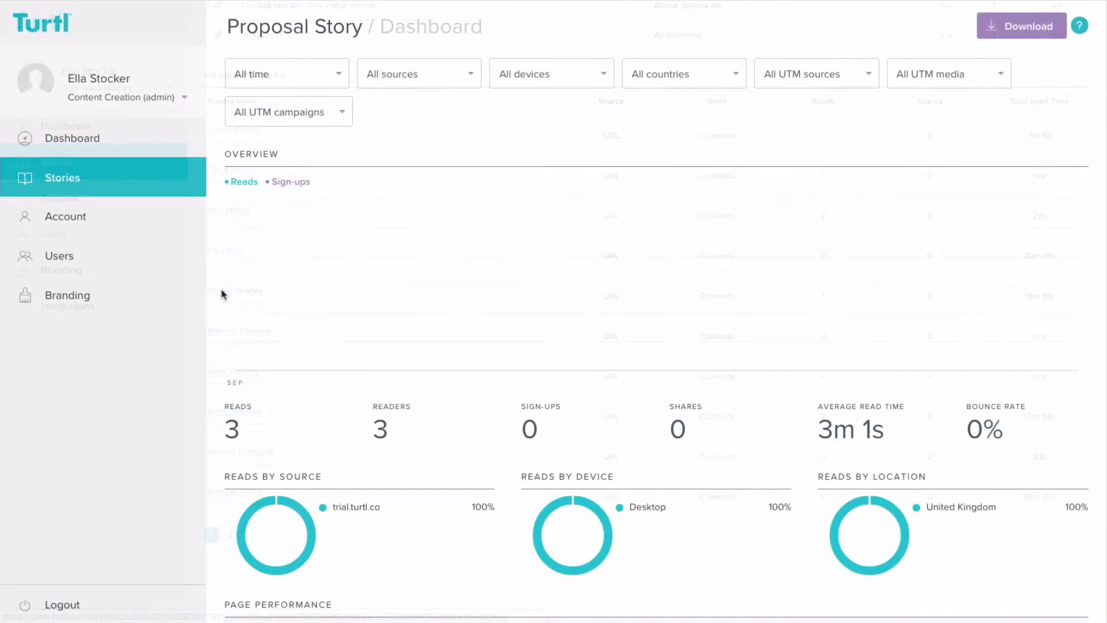
# Open a known reader's Proposal Story dashboard and scroll to their per-page surf and immerse times.
pyautogui.scroll(-5, 220, 293)
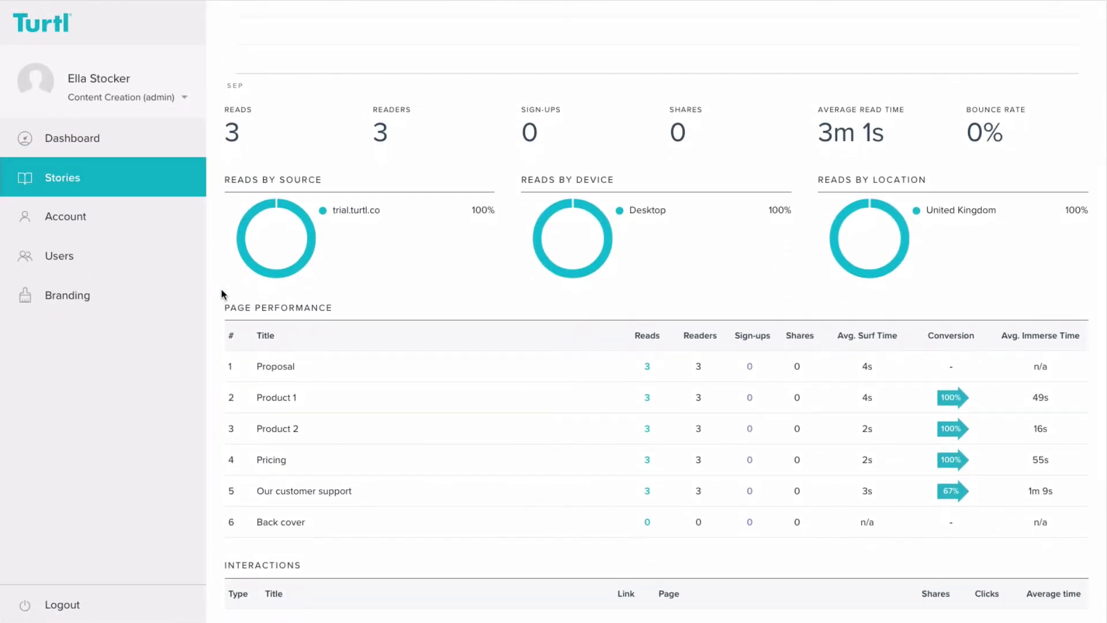
pyautogui.scroll(-5, 221, 293)
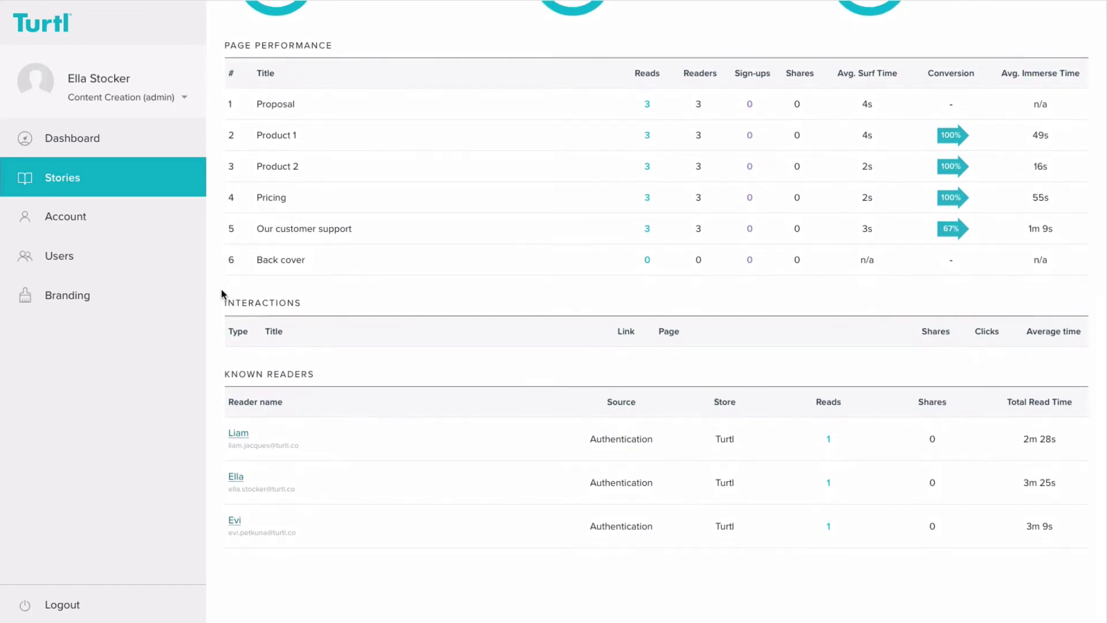
pyautogui.click(237, 436)
pyautogui.scroll(-6, 238, 441)
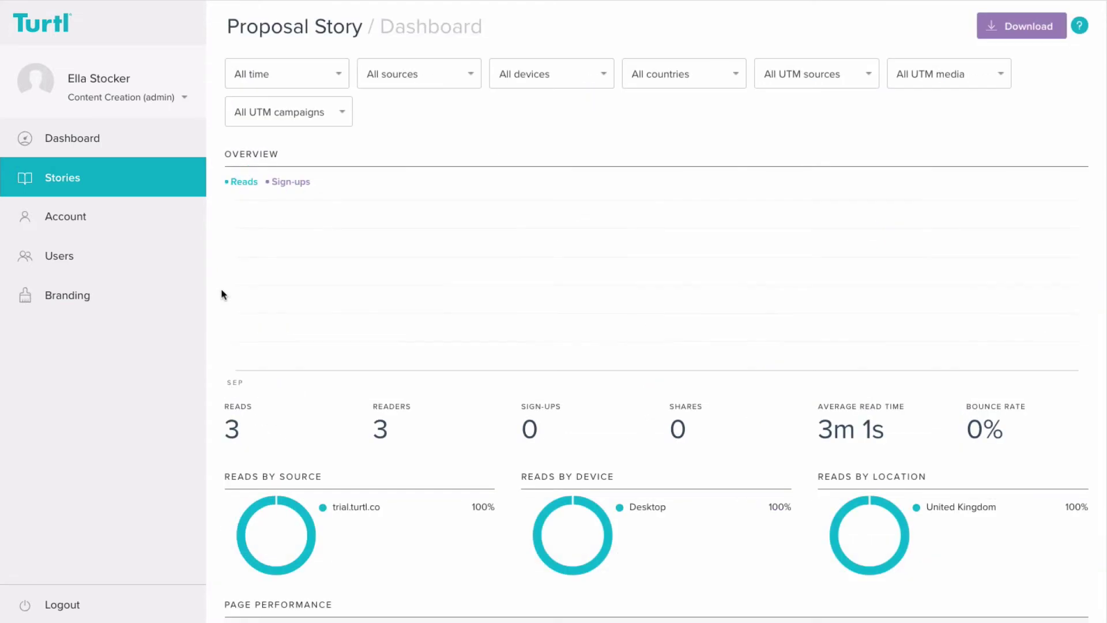
pyautogui.scroll(-5, 221, 294)
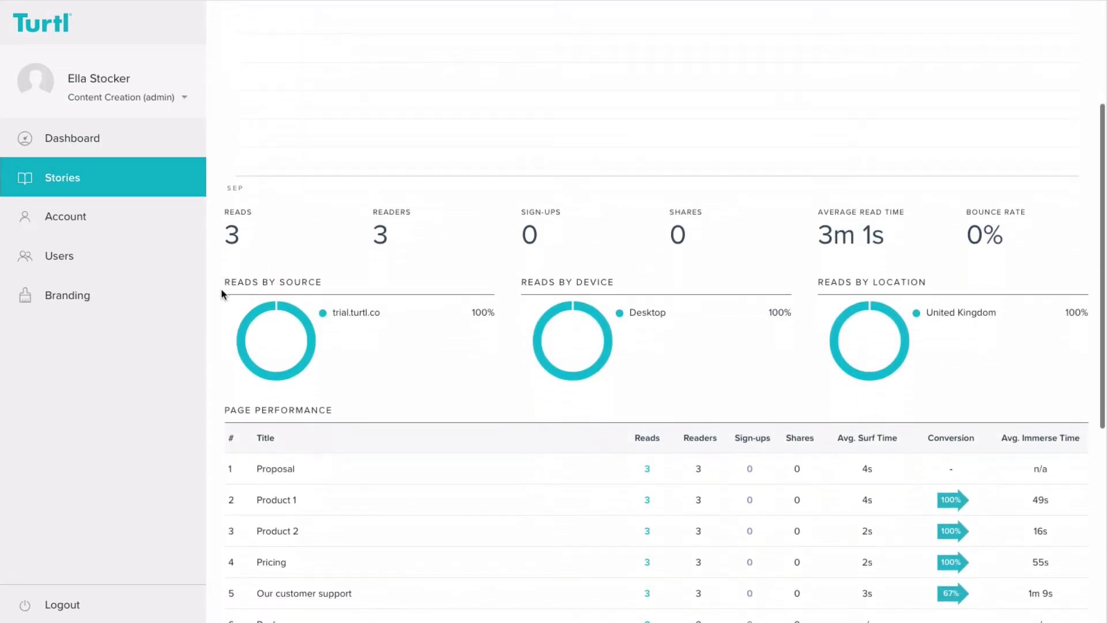
pyautogui.scroll(-4, 222, 294)
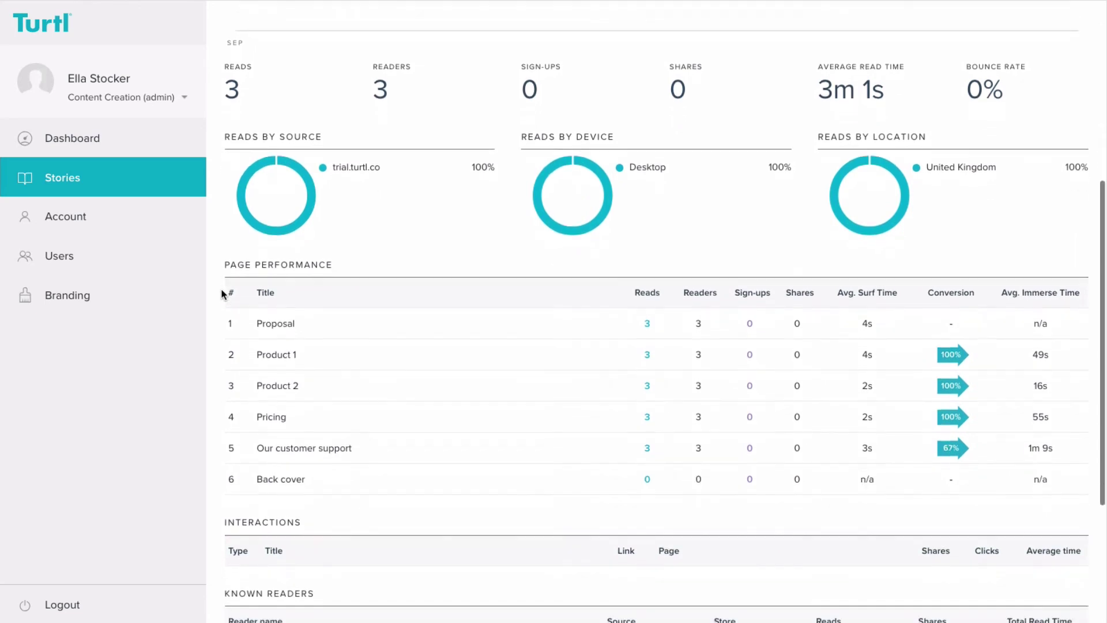
pyautogui.scroll(-1, 222, 294)
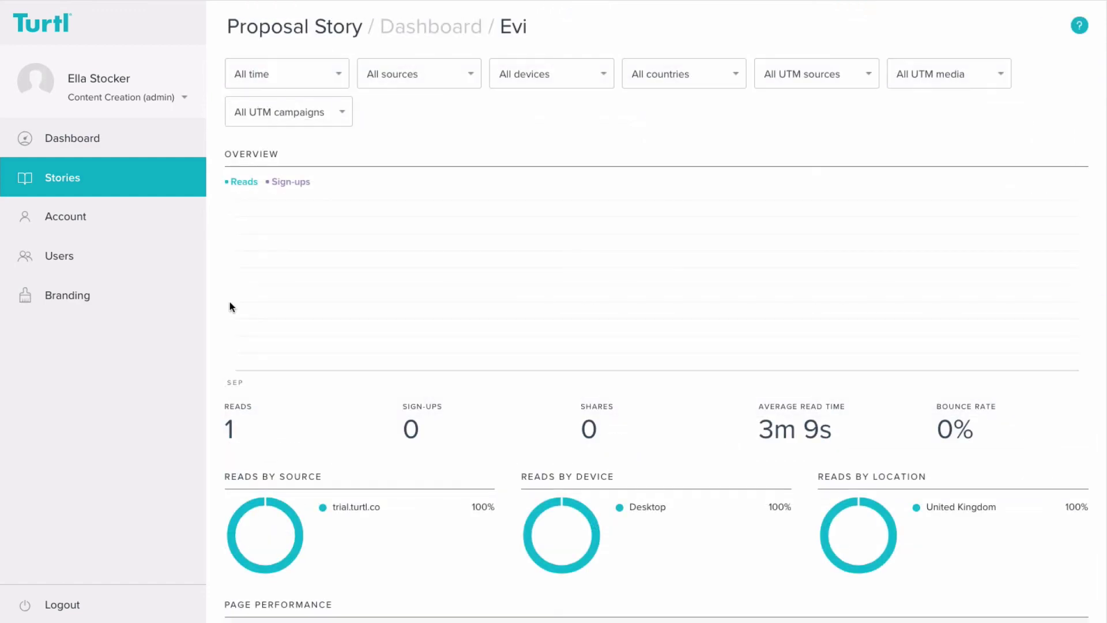
pyautogui.scroll(-5, 229, 302)
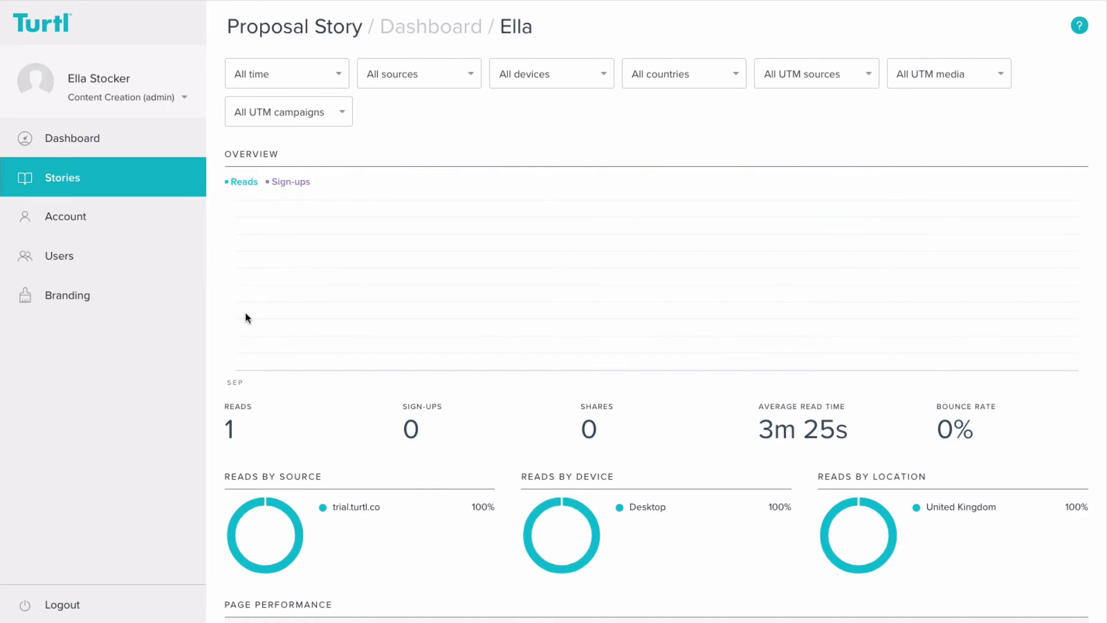
# Scroll through the reader's Proposal Story Page Performance table.
pyautogui.scroll(-6, 244, 312)
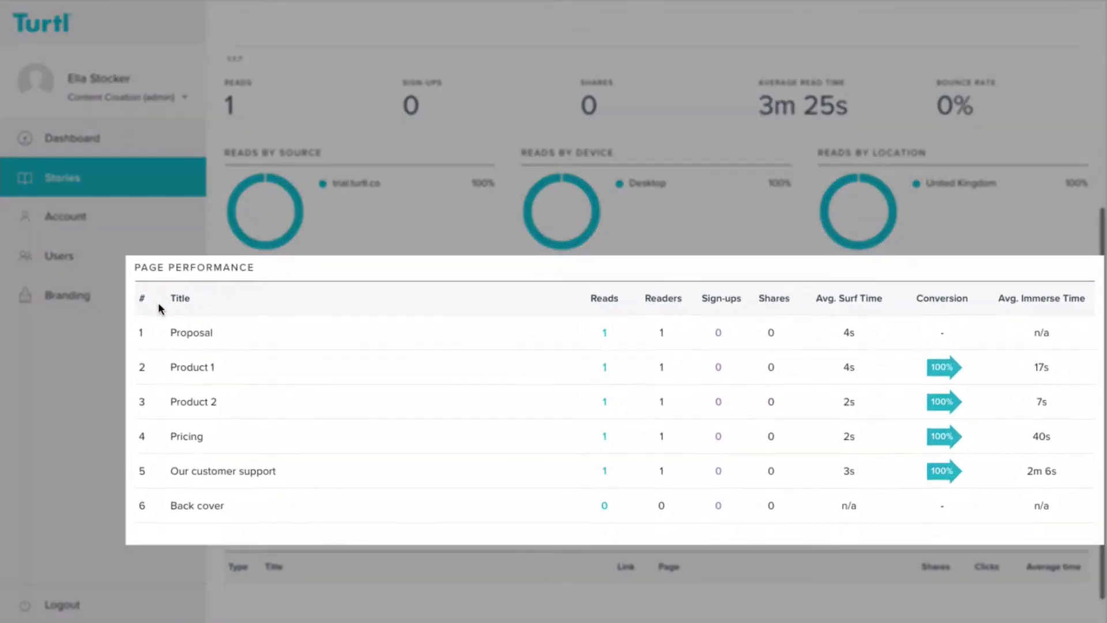